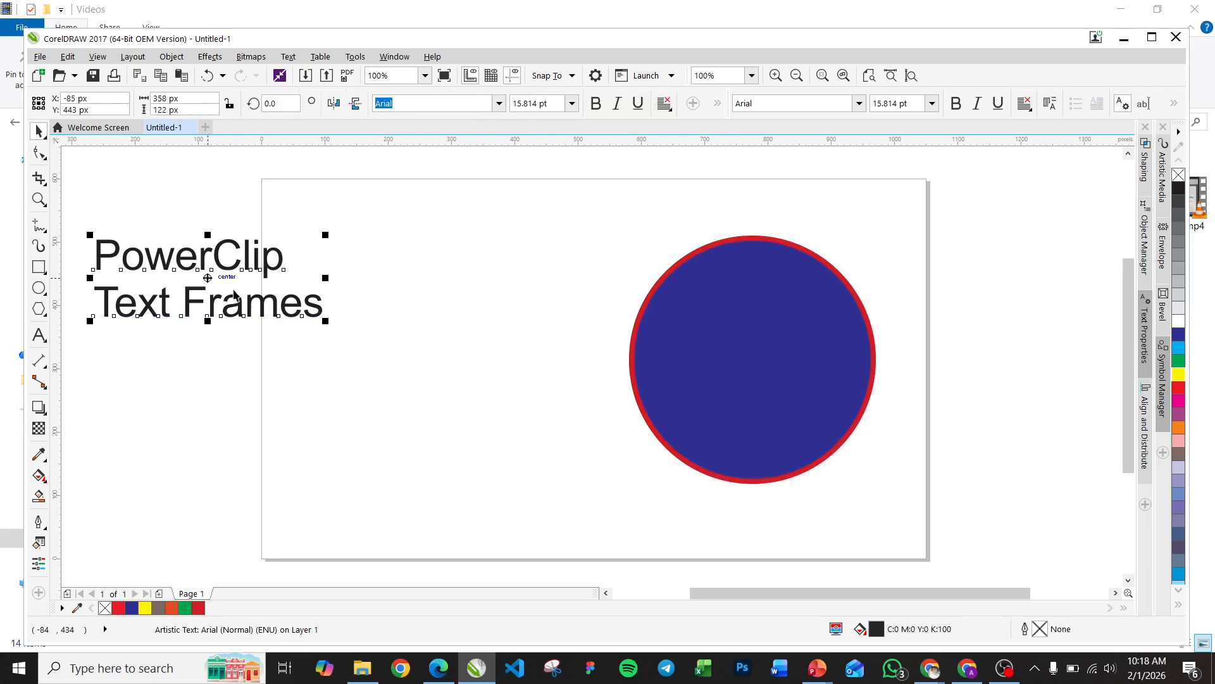
Shrink the "PowerClip Text Frames" title to about 277 × 95 px and move it up and left, beside the page
left_click_drag(325, 319, 284, 303)
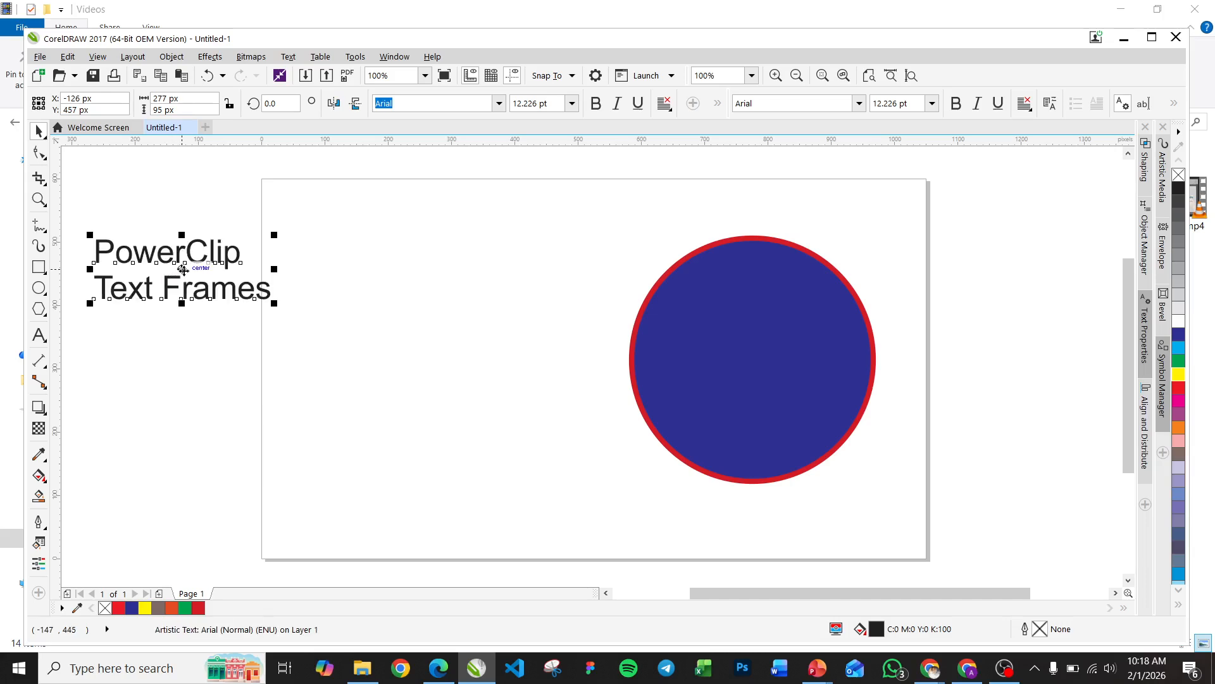
left_click_drag(182, 269, 162, 233)
left_click(546, 423)
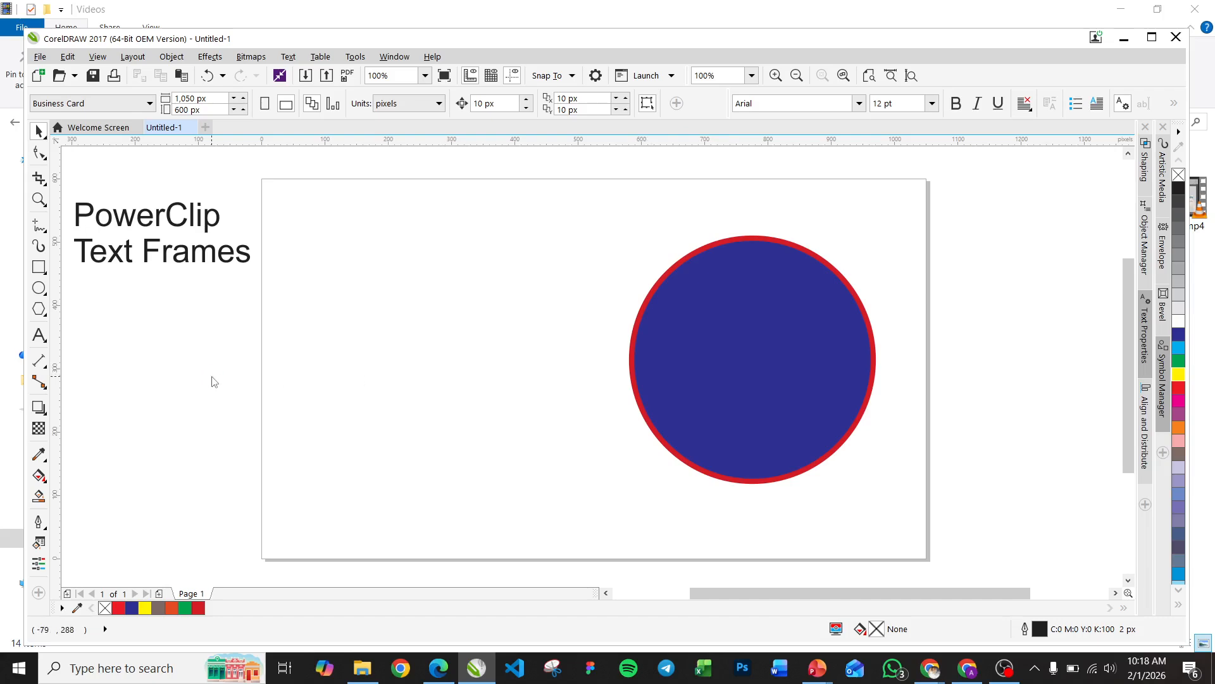
Import Abstract-Wallpaper-HD-Widescreen-hd-wallpaper-download.jpg from the Backgrounds folder and place it about 548 px wide left of the circle
key("ctrl+i")
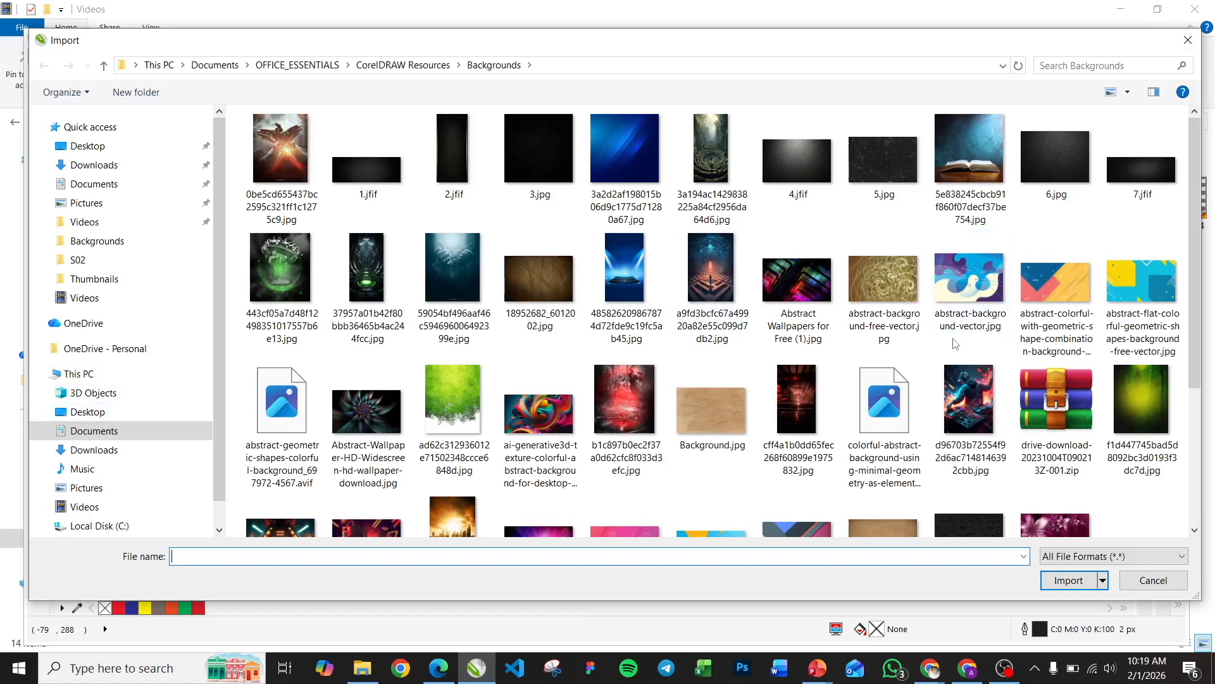
left_click_drag(1195, 211, 1212, 364)
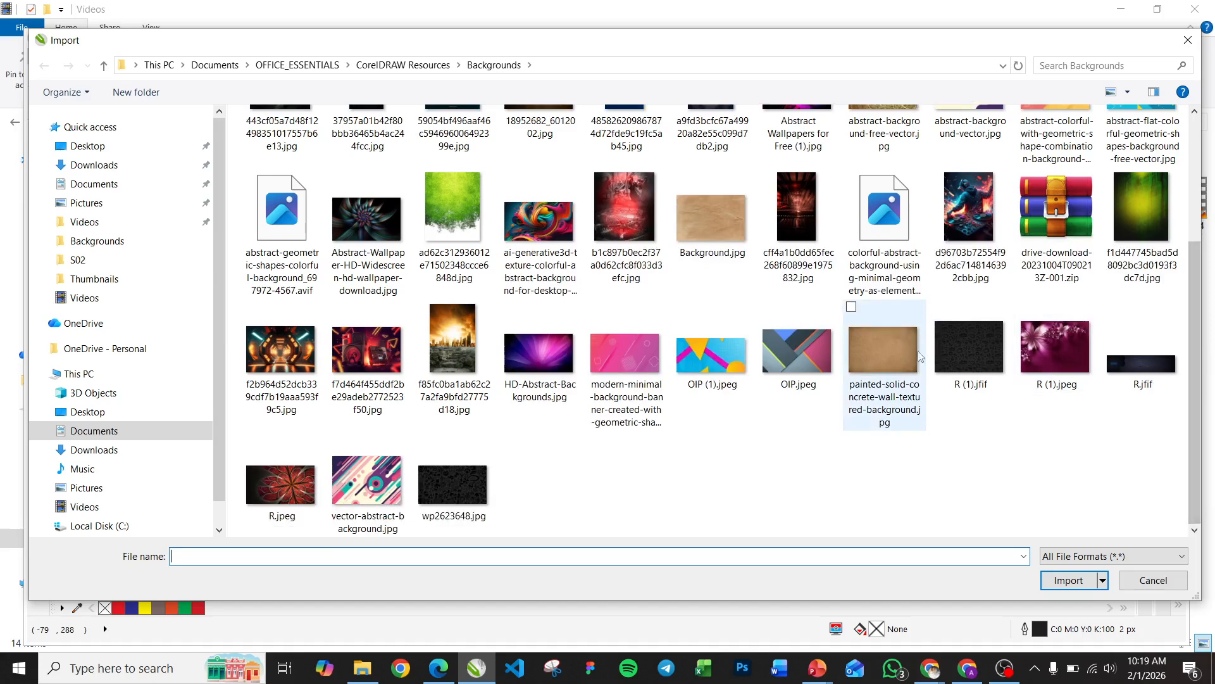
left_click(386, 207)
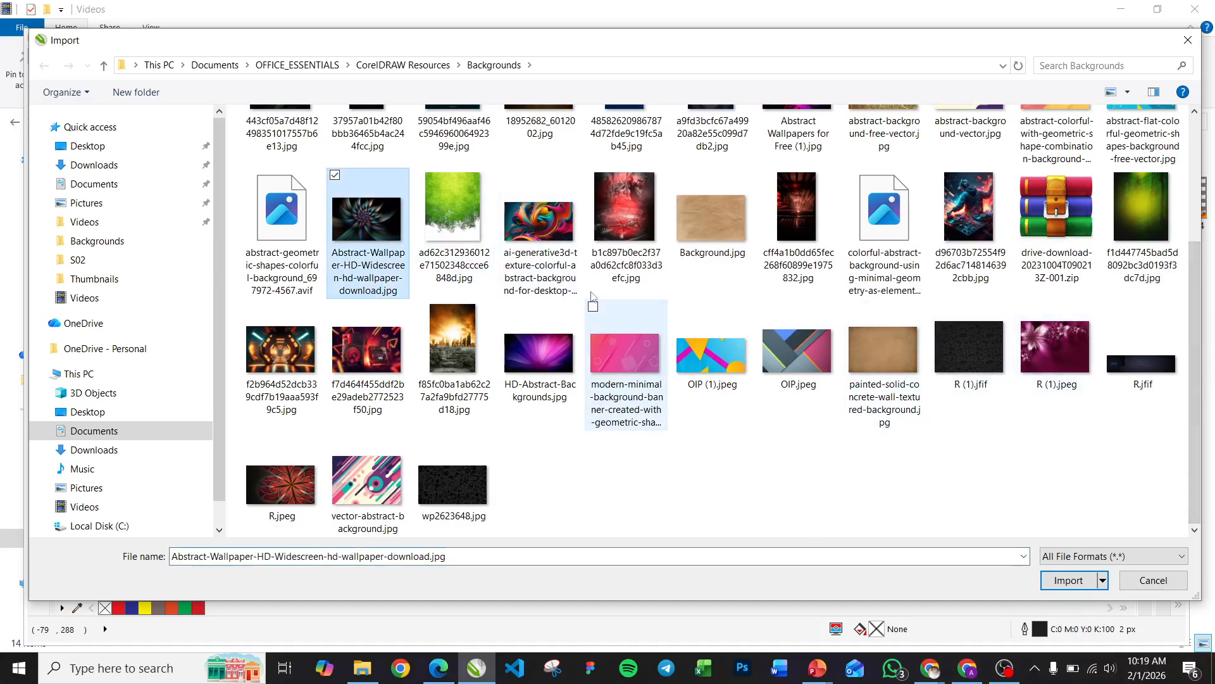
left_click(1055, 580)
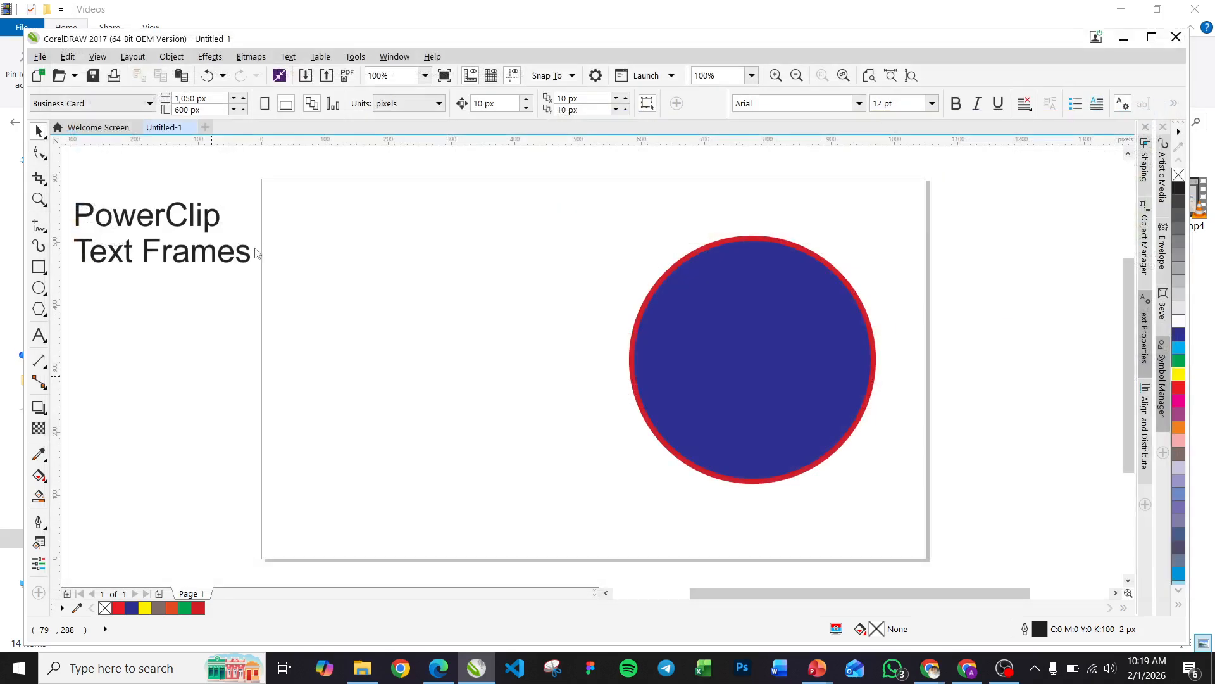
left_click_drag(272, 250, 620, 466)
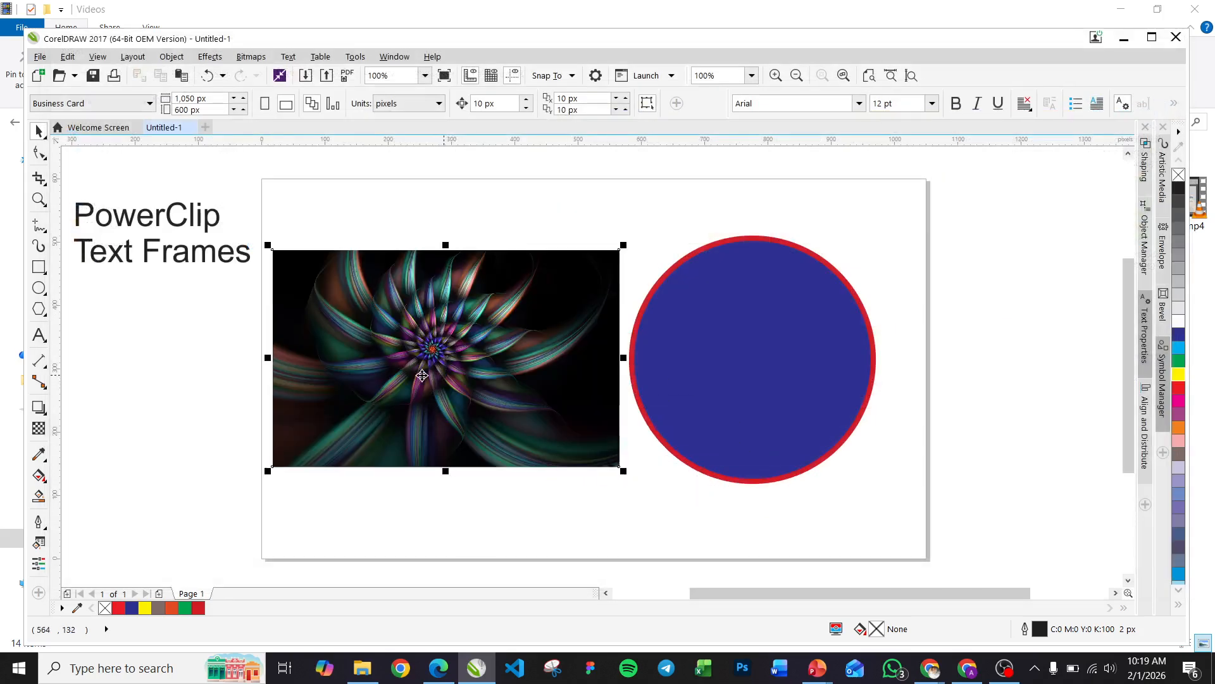
Enlarge the imported flower image proportionally to about 647 × 404 px and position it beside the circle
left_click_drag(355, 378, 293, 343)
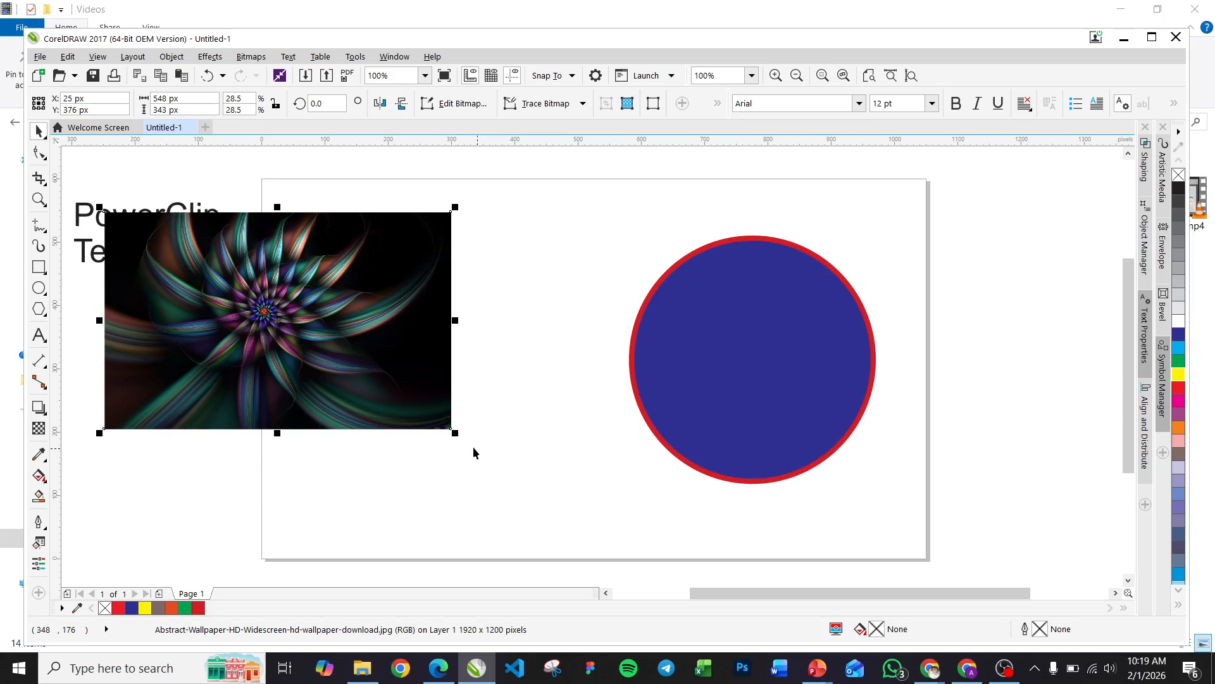
left_click_drag(455, 435, 514, 467)
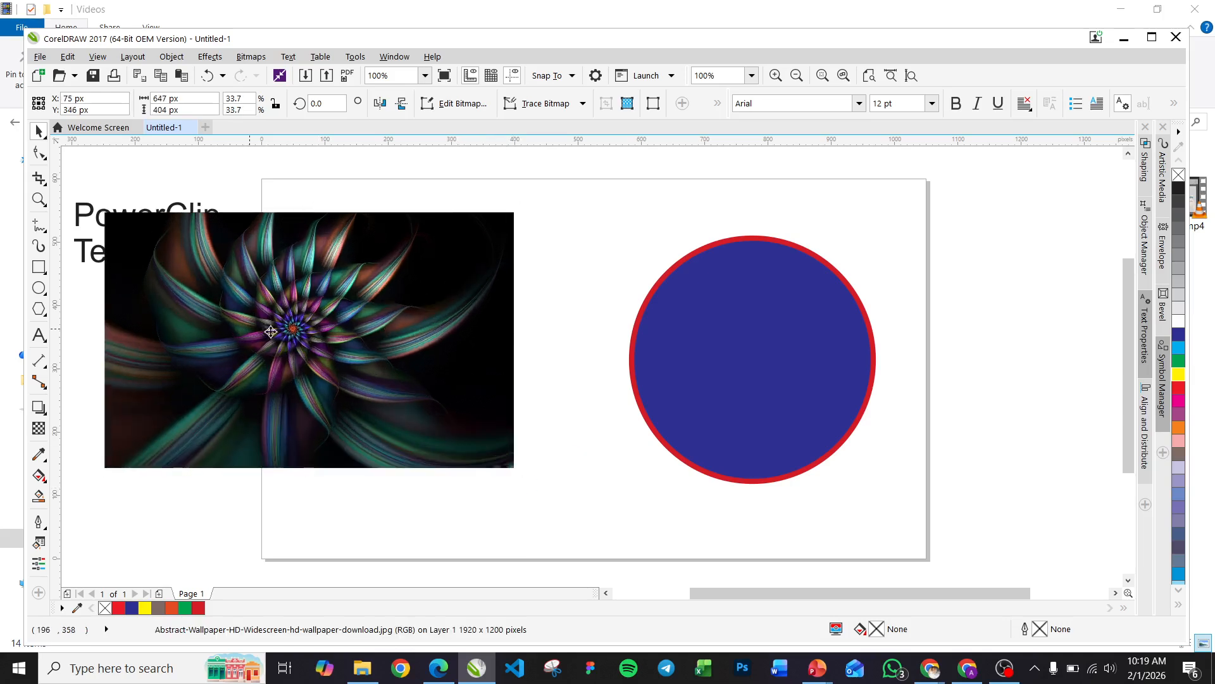
left_click_drag(250, 334, 349, 366)
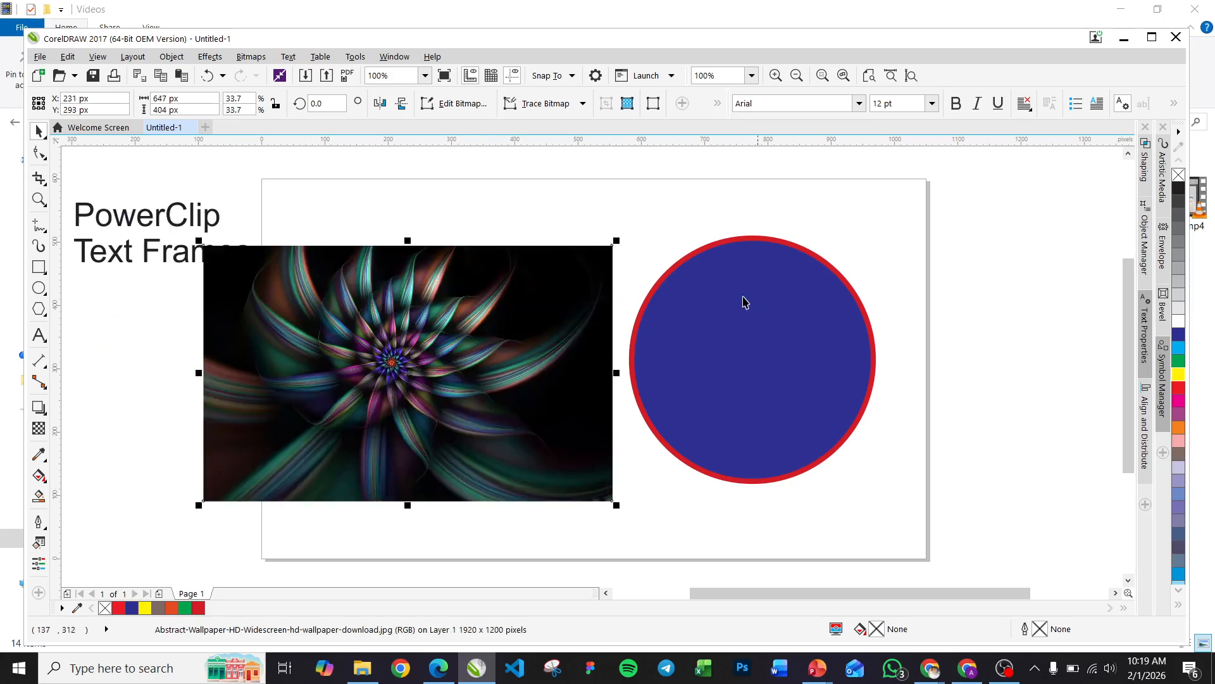
Move the flower image over the blue circle and back to its left, centred at about X 161, Y 314 px
left_click(738, 378)
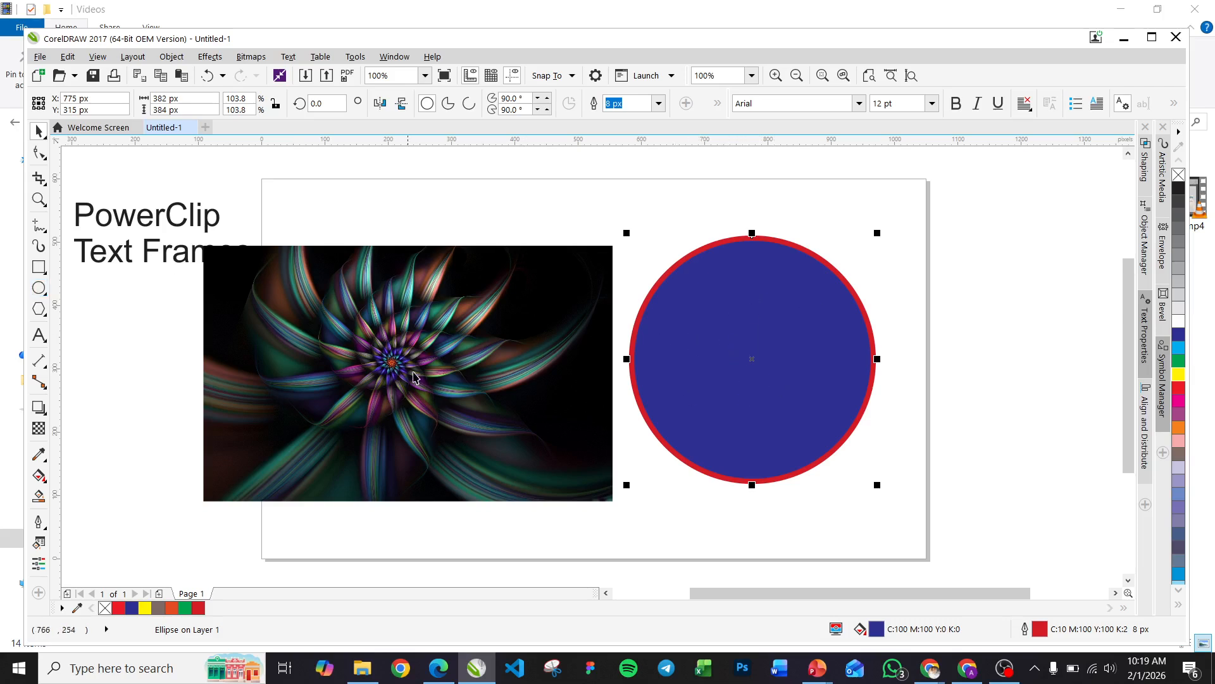
left_click(395, 362)
left_click_drag(396, 362, 740, 355)
left_click_drag(850, 345, 465, 350)
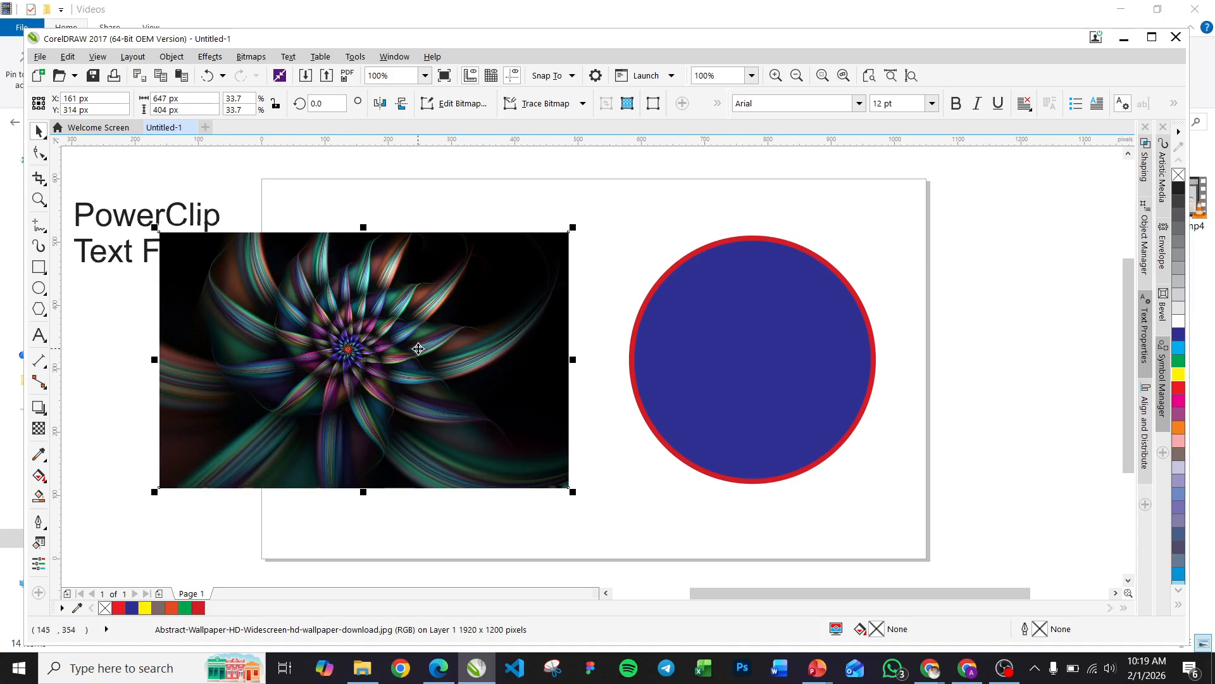
Convert the blue circle into an empty PowerClip frame and drop the flower image into it
left_click(747, 343)
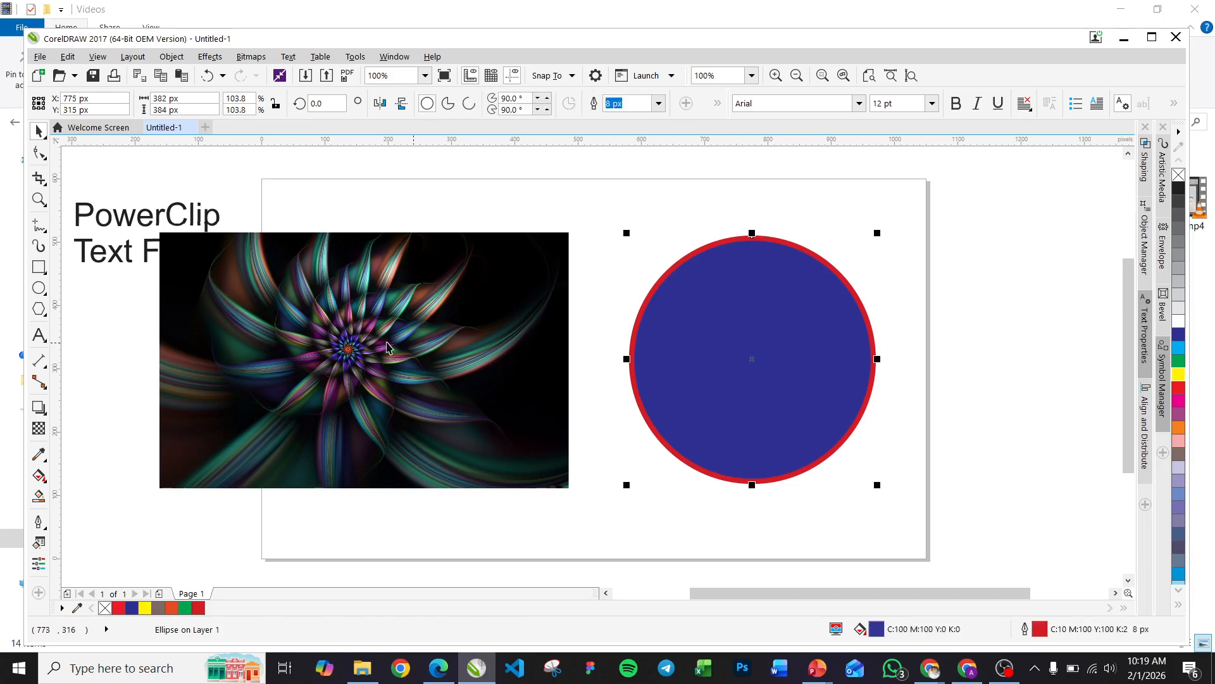
right_click(751, 358)
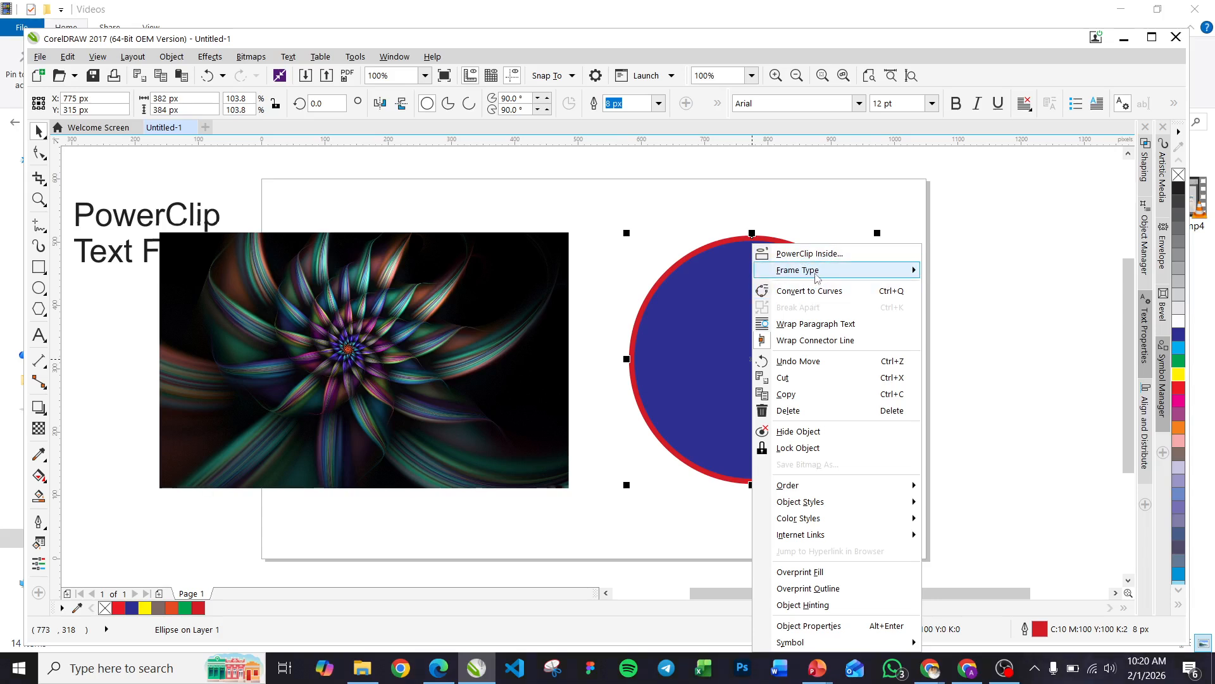
mouse_move(795, 275)
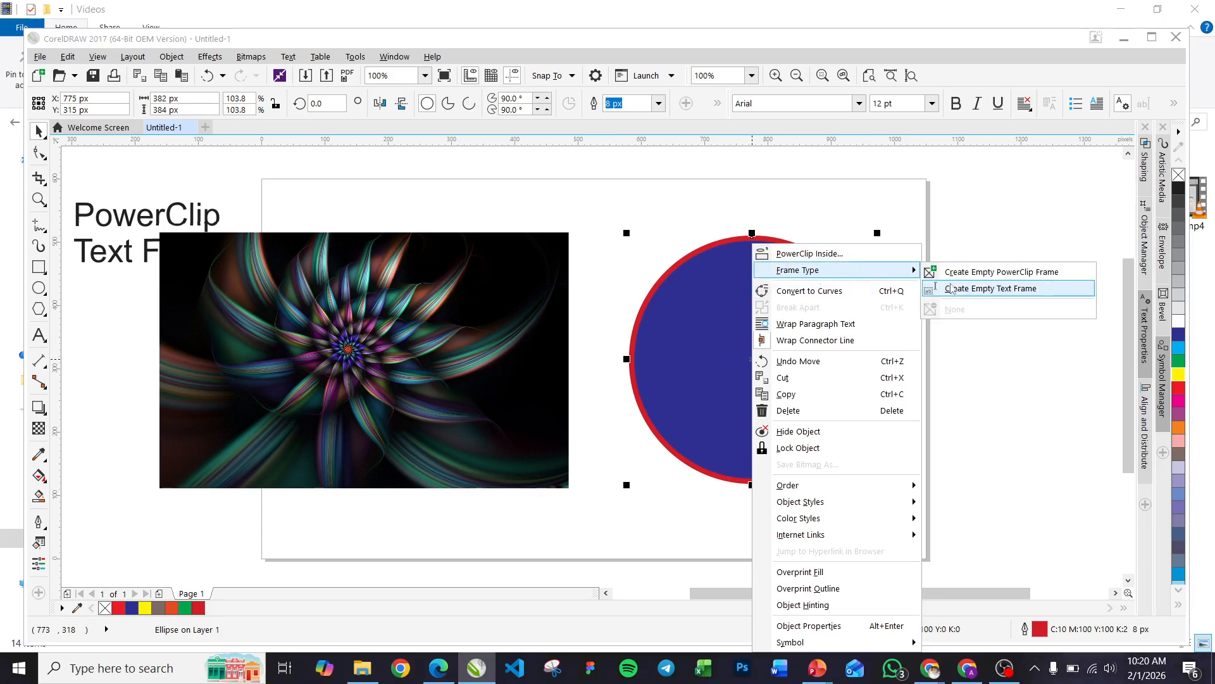
left_click(988, 274)
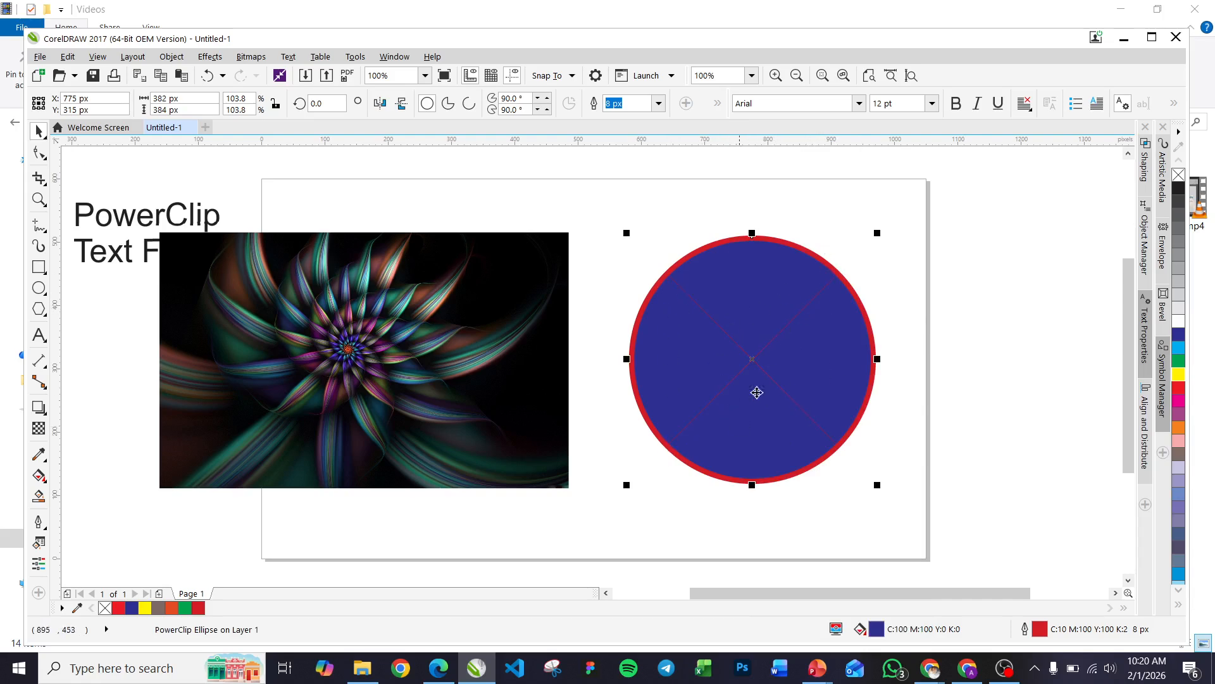
left_click(348, 356)
left_click_drag(367, 361, 743, 357)
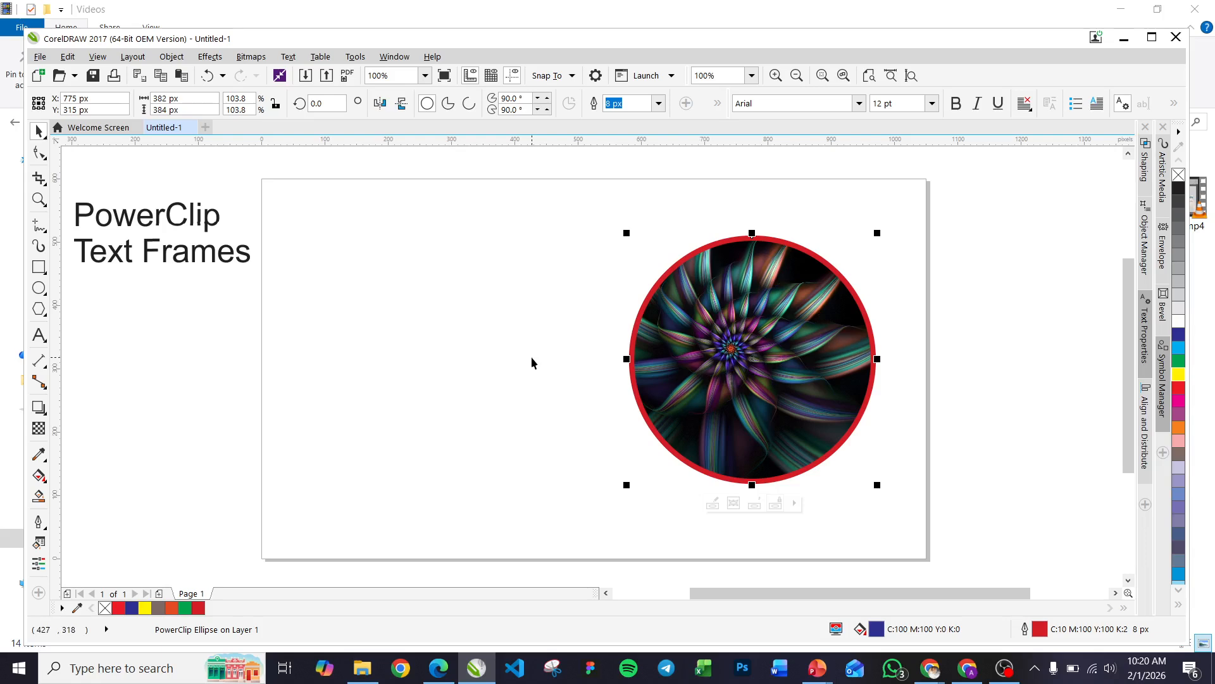
Undo placing the image in the circle and creating the empty PowerClip frame
key("ctrl+z")
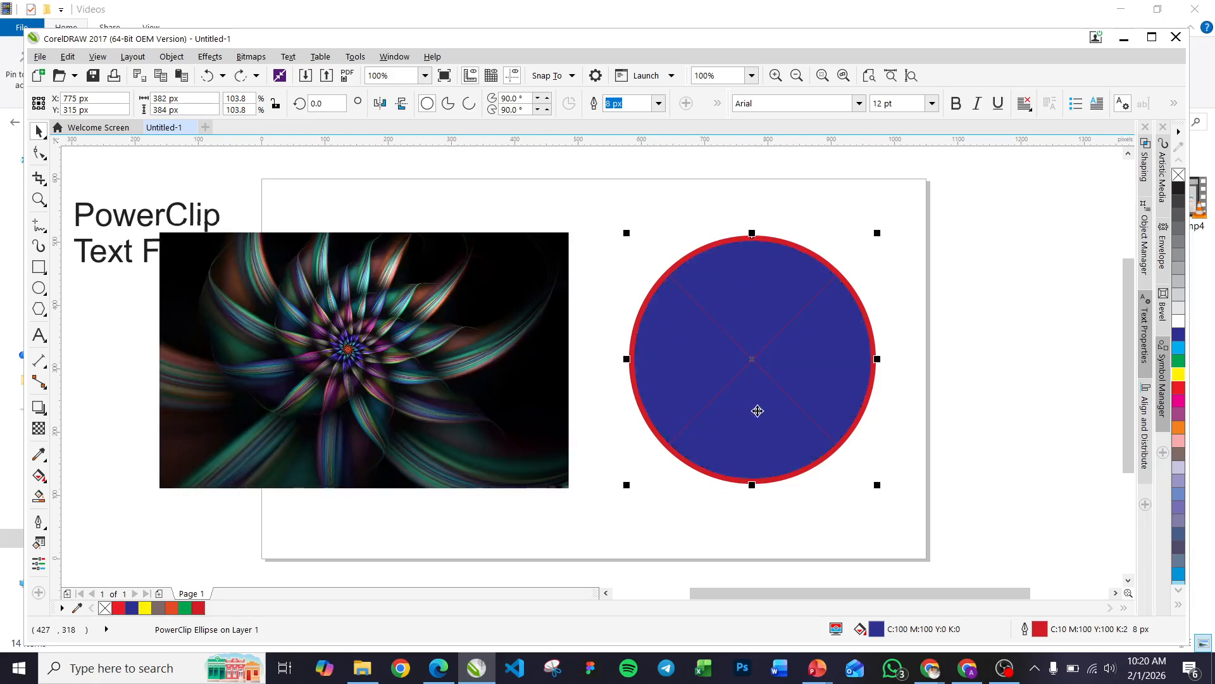
key("ctrl+z")
PowerClip the flower image inside the blue circle and shift the clipped circle right to about X 828, Y 319 px
left_click(358, 358)
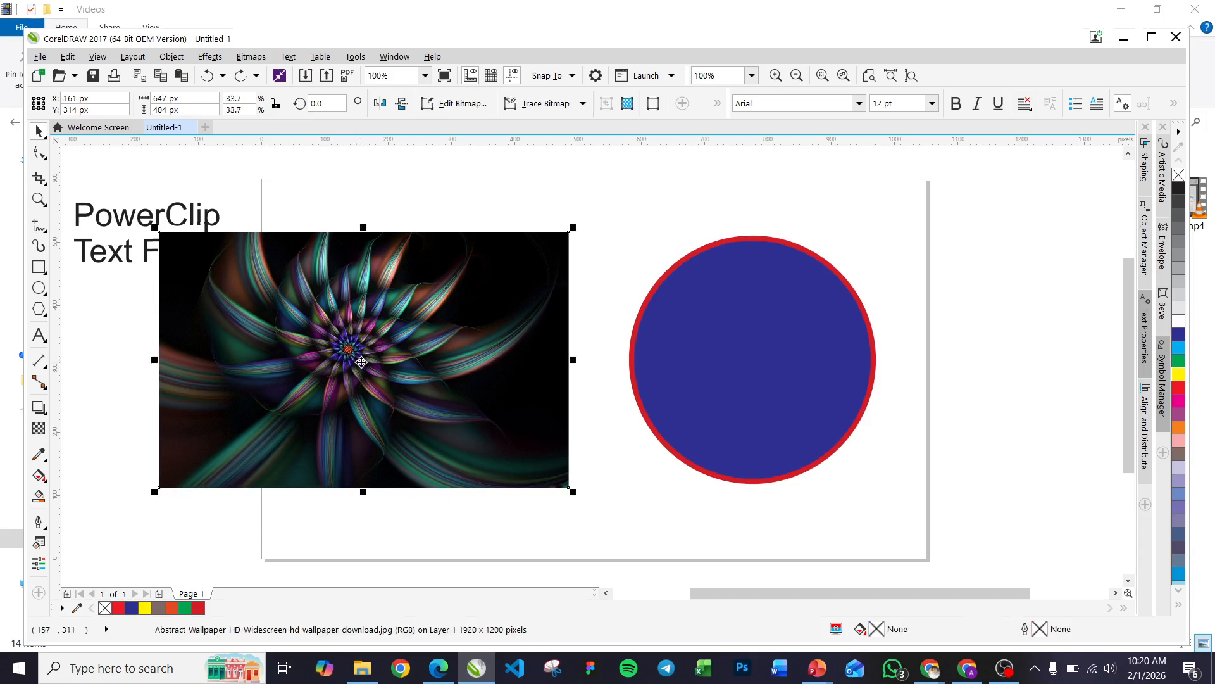
right_click(361, 361)
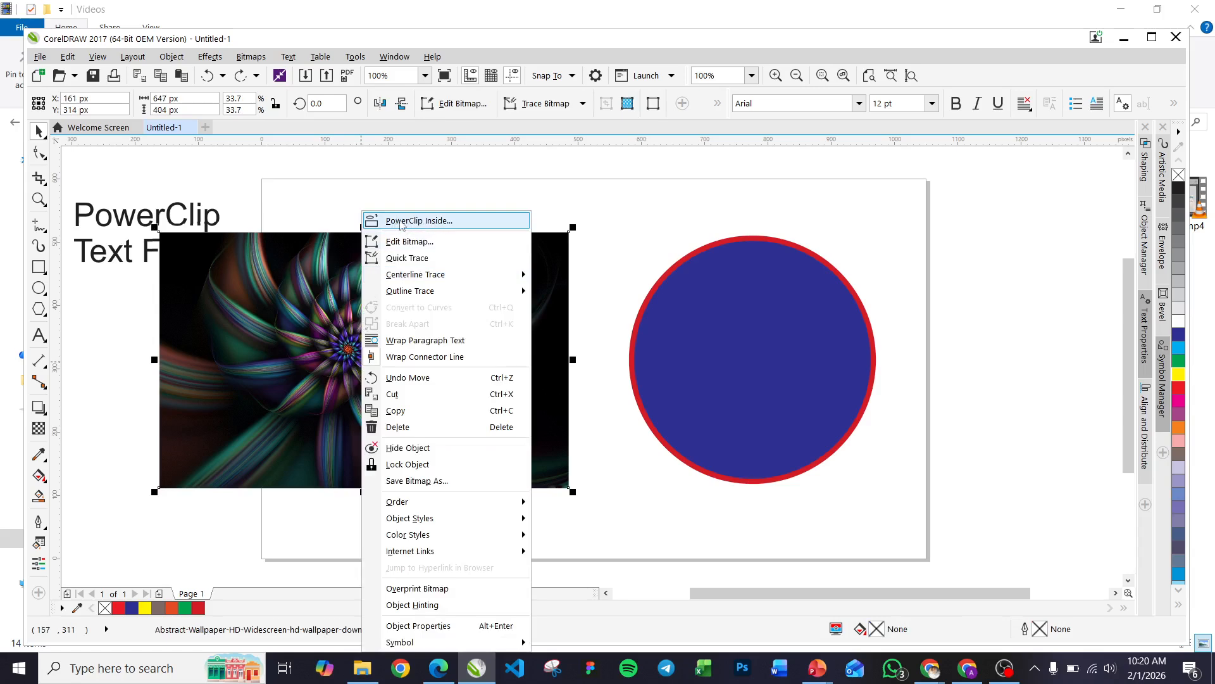
left_click(418, 220)
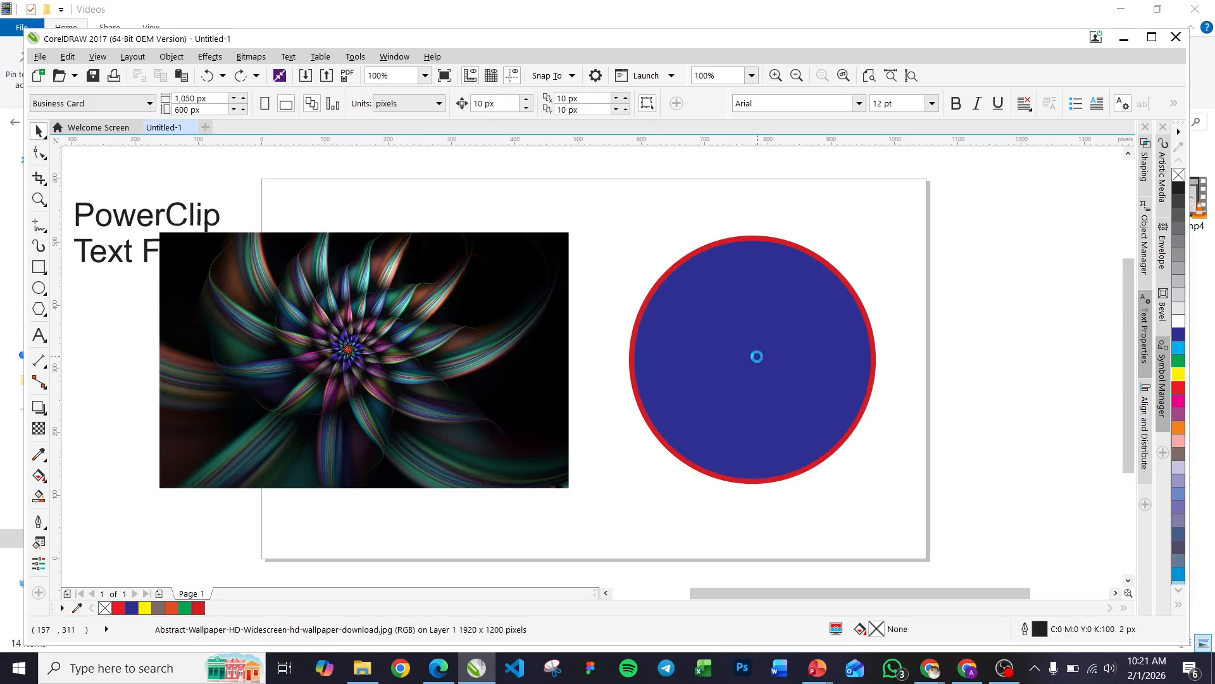
left_click(757, 357)
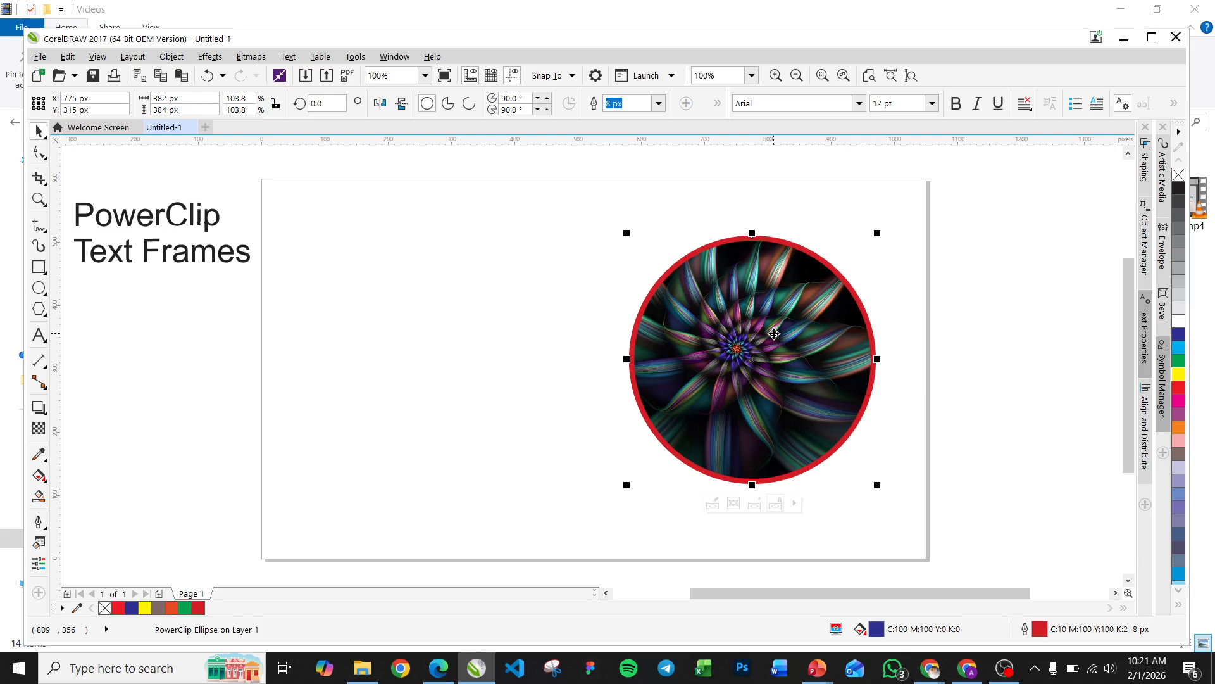
left_click_drag(753, 360, 786, 357)
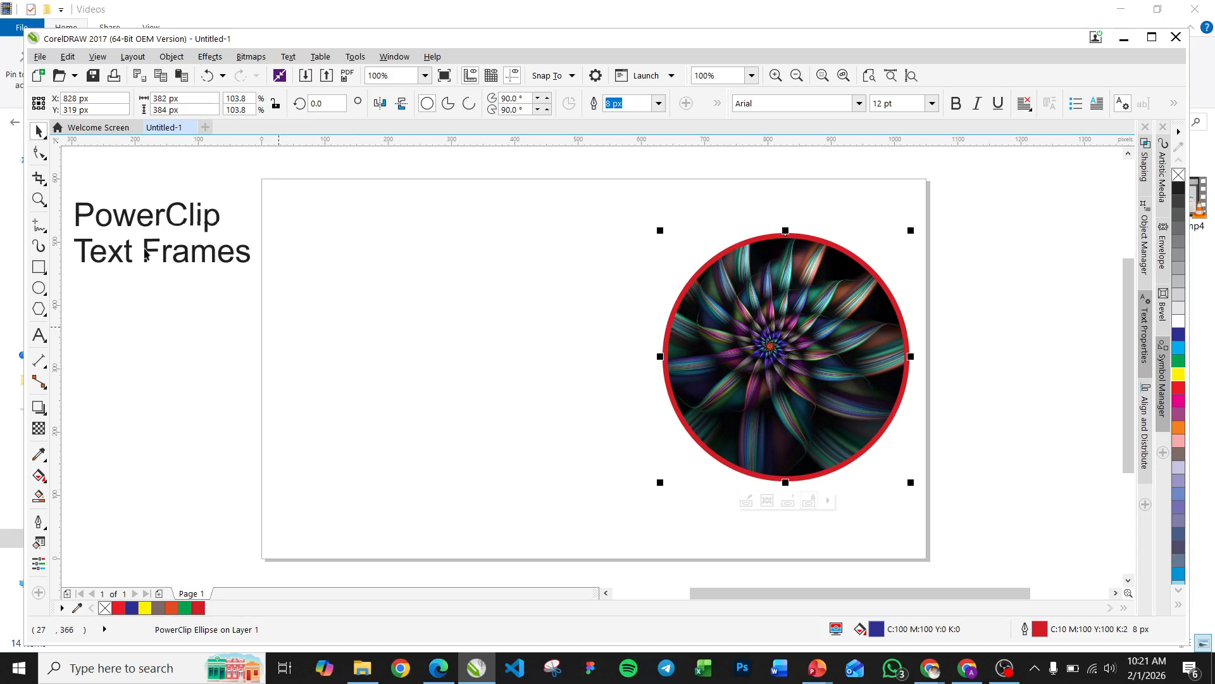
Add the artistic text "dj j jd jd j" in the upper left area of the page
left_click(38, 333)
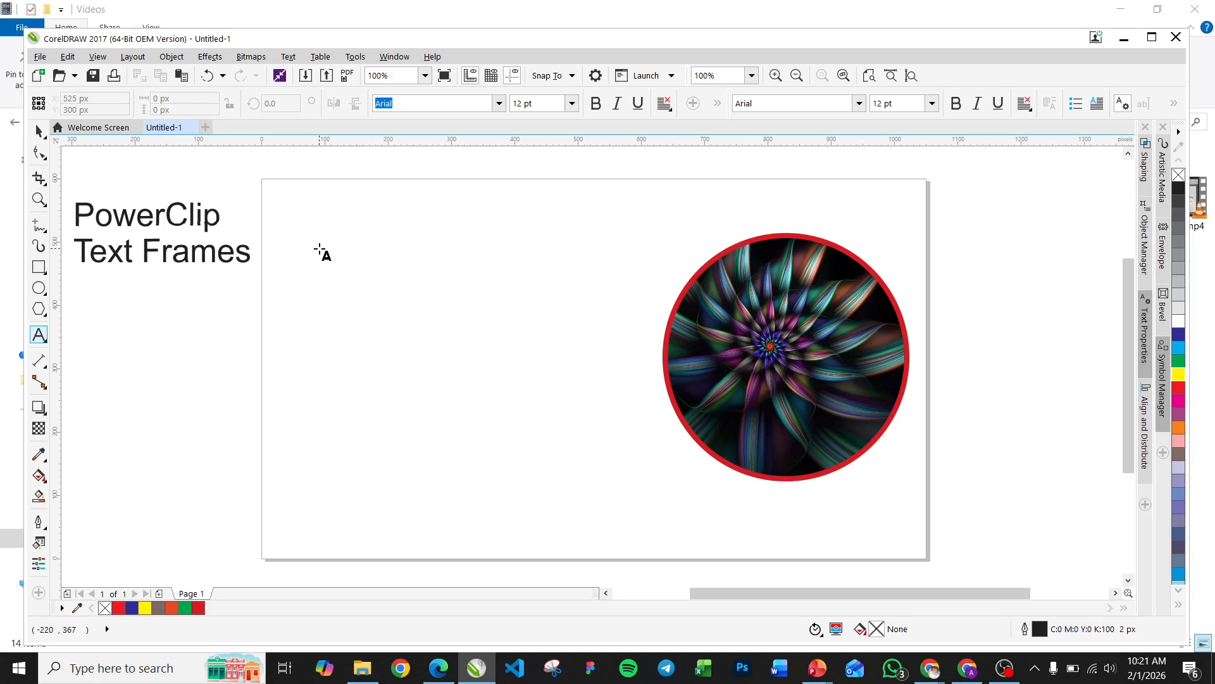
left_click(319, 250)
type("dj j jd jd j")
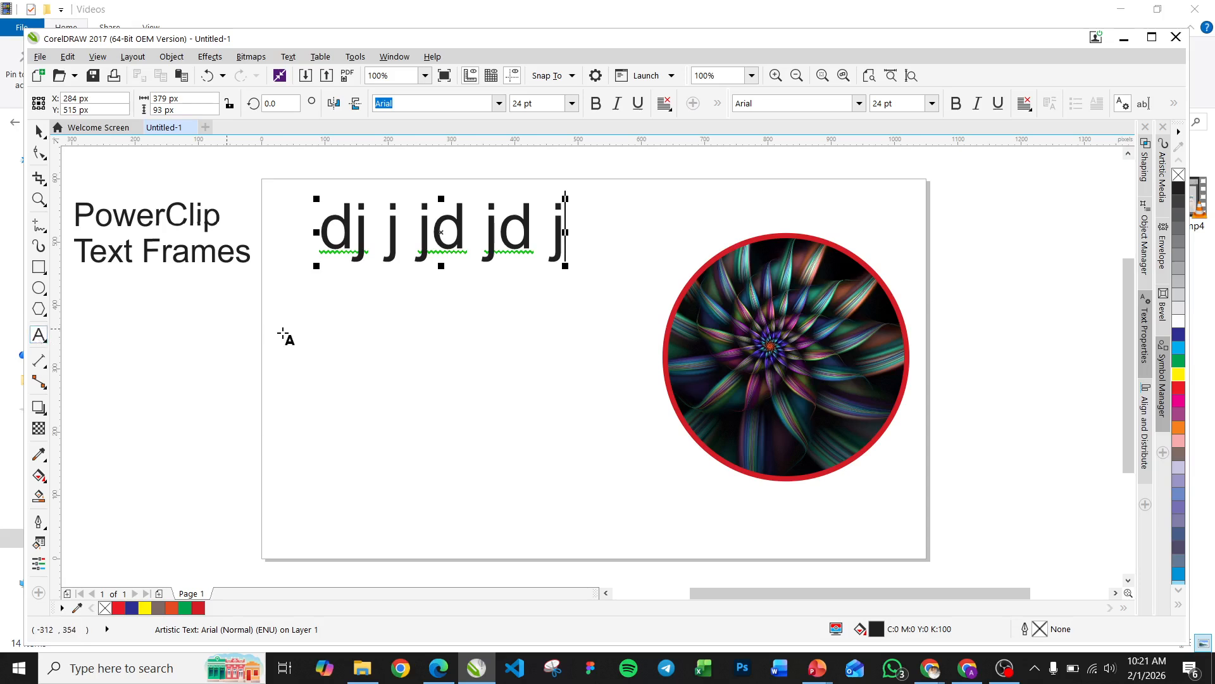
Draw a paragraph text frame about 469 × 201 px below the artistic text and enter filler letters starting with "jujuuouo oiu iuo"
left_click_drag(317, 310, 615, 436)
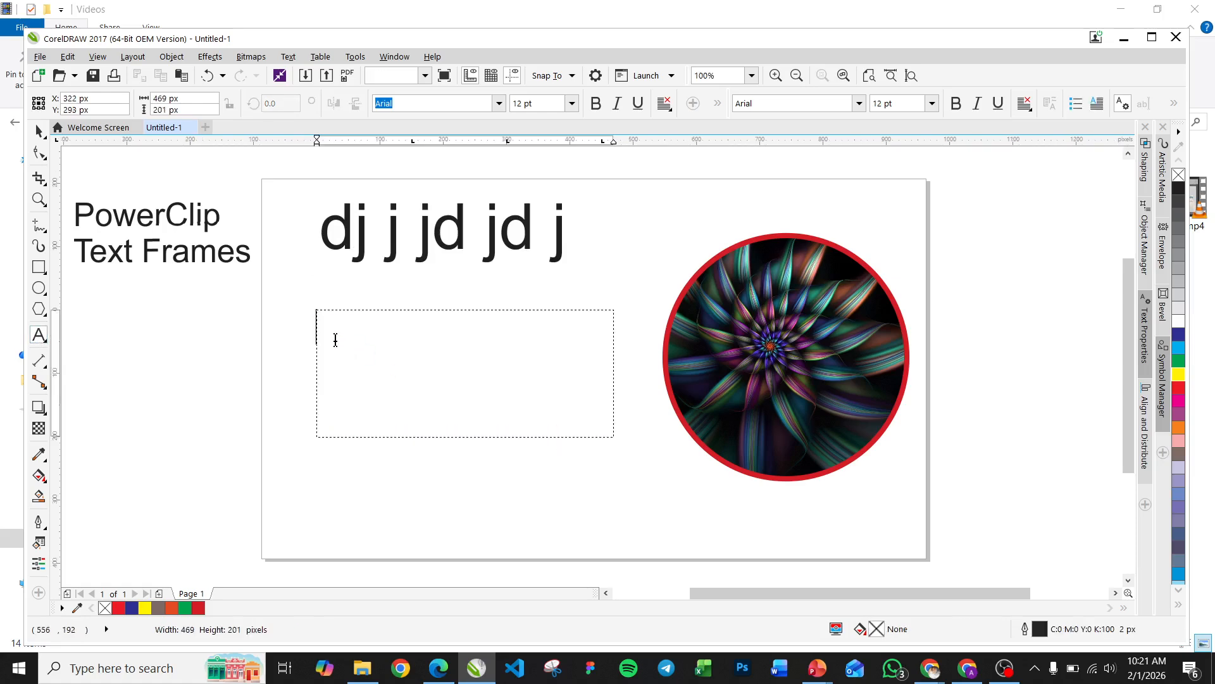
type("juiuuouo")
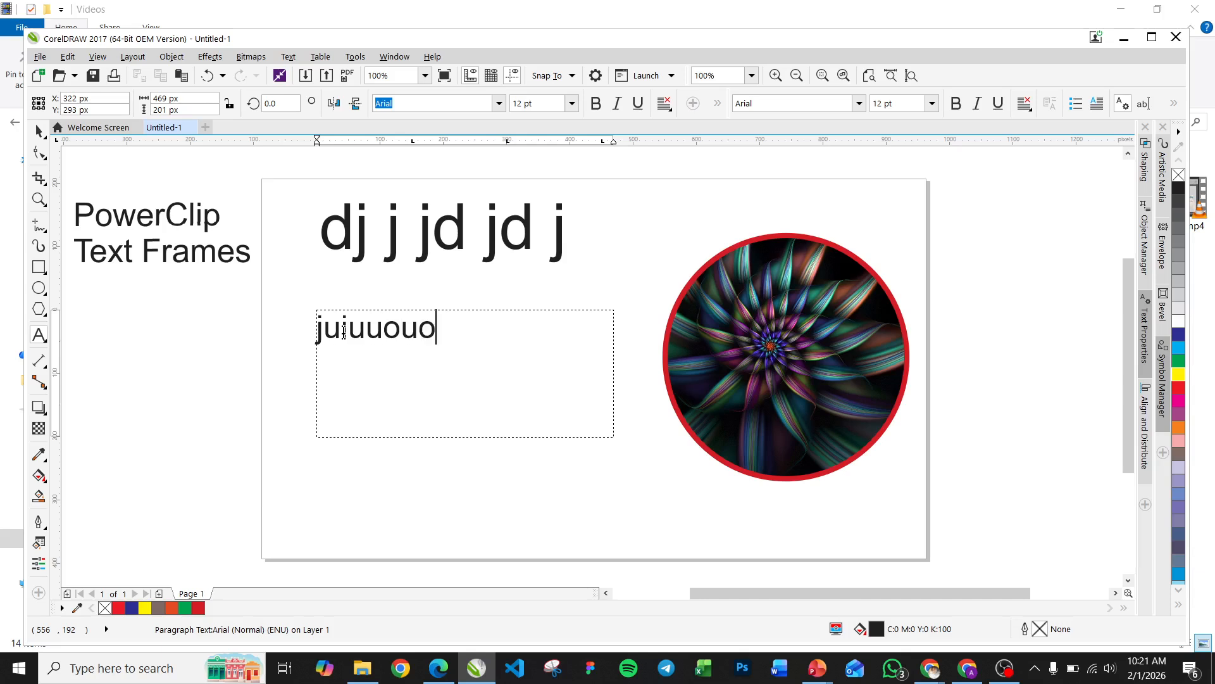
type(" oiu iuo u u u u u u ")
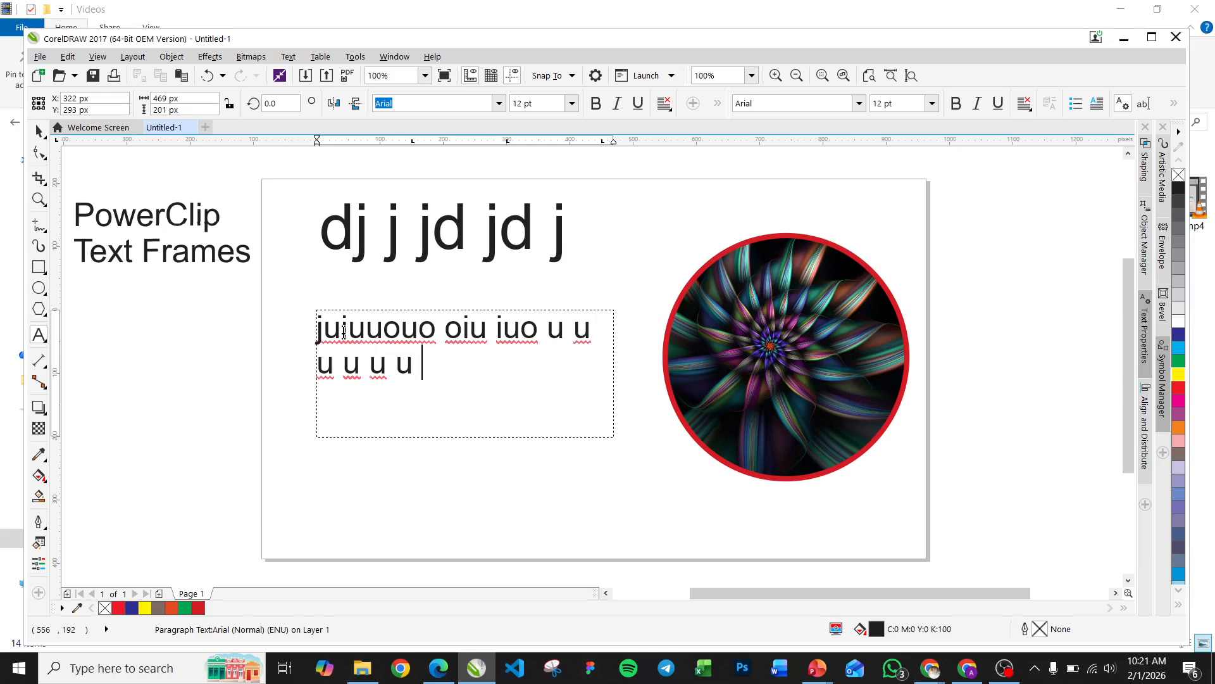
type("uk j kj kj jk j")
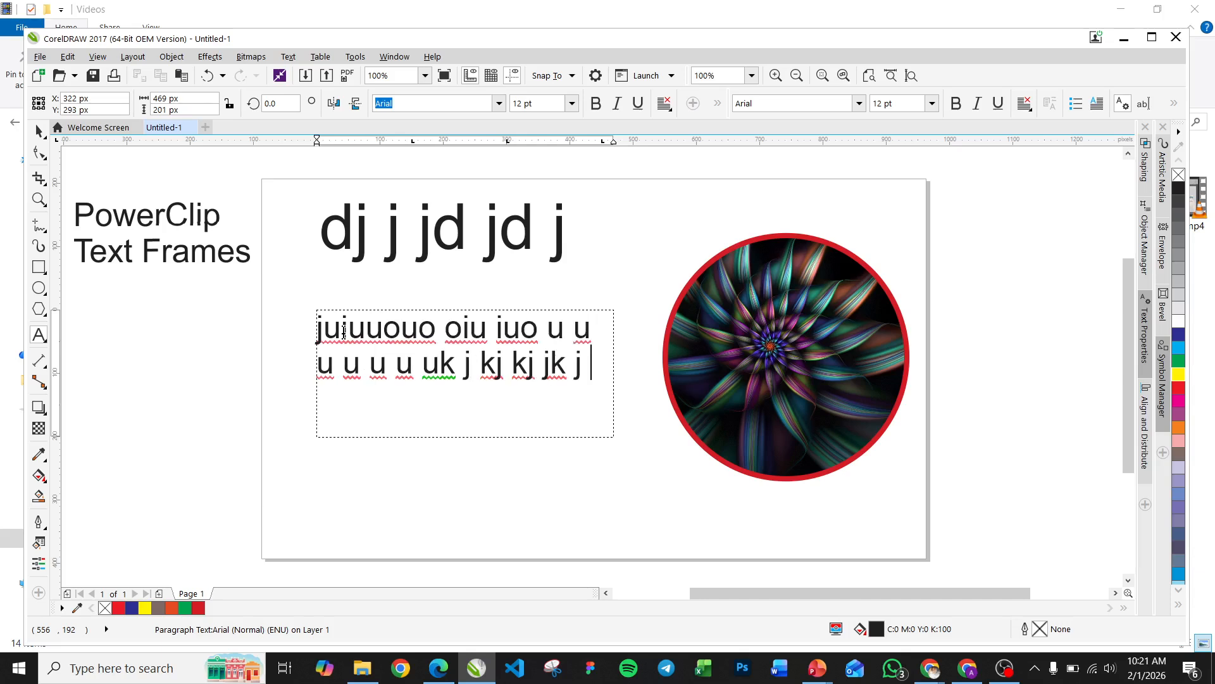
Delete all the filler letters from the paragraph text frame and end text editing
key("BackSpace")
key("BackSpace")
key("BackSpace")
key("BackSpace")
key("BackSpace")
key("BackSpace")
key("BackSpace")
key("BackSpace")
key("BackSpace")
key("BackSpace")
key("BackSpace")
key("BackSpace")
key("BackSpace")
key("BackSpace")
key("BackSpace")
key("BackSpace")
key("BackSpace")
key("BackSpace")
key("BackSpace")
key("BackSpace")
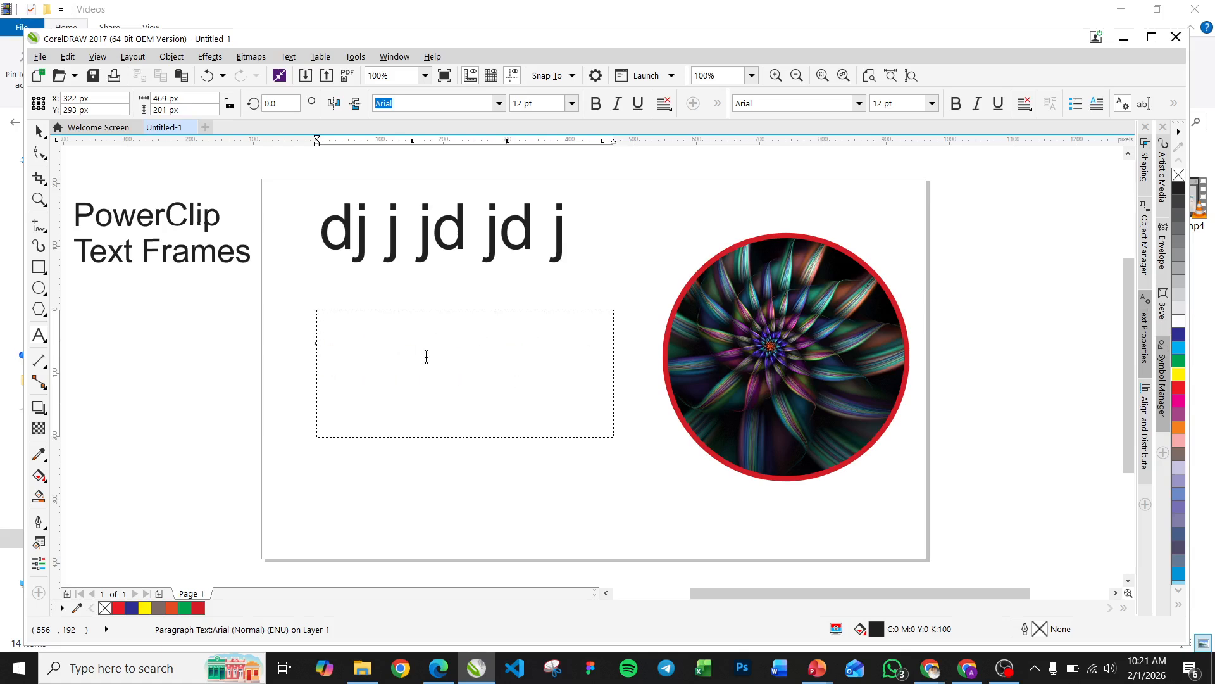
key("Escape")
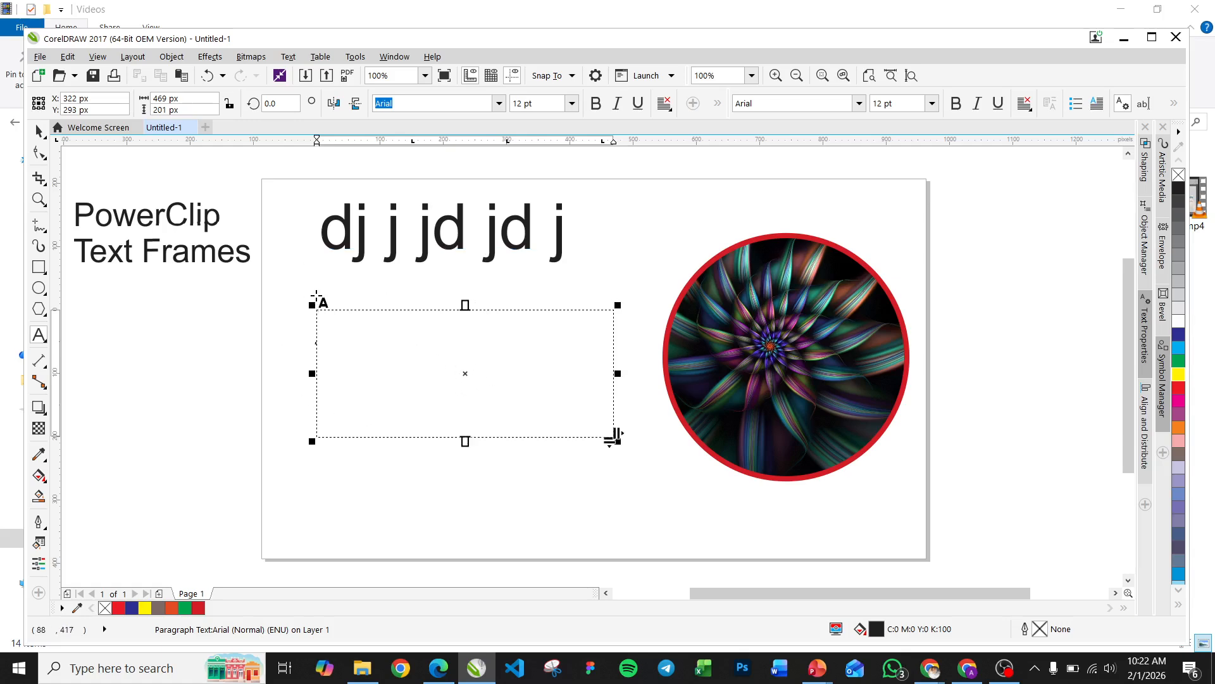
Insert placeholder text into the empty paragraph text frame and switch to the Pick tool
left_click(346, 324)
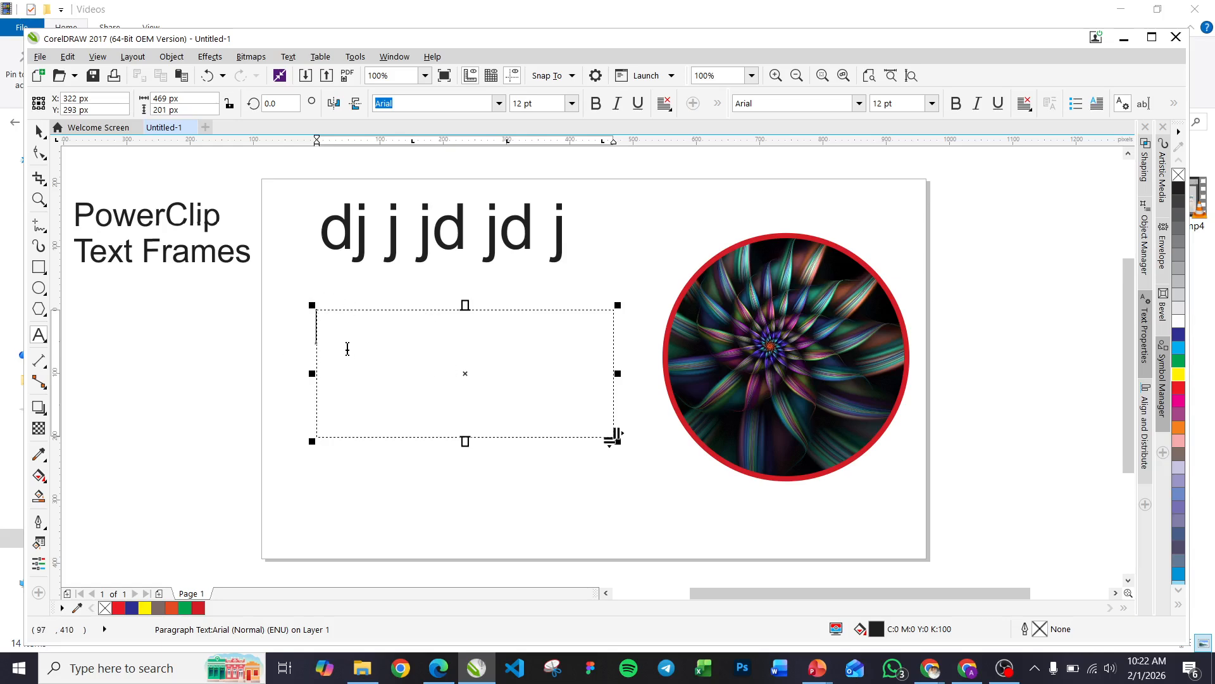
right_click(466, 372)
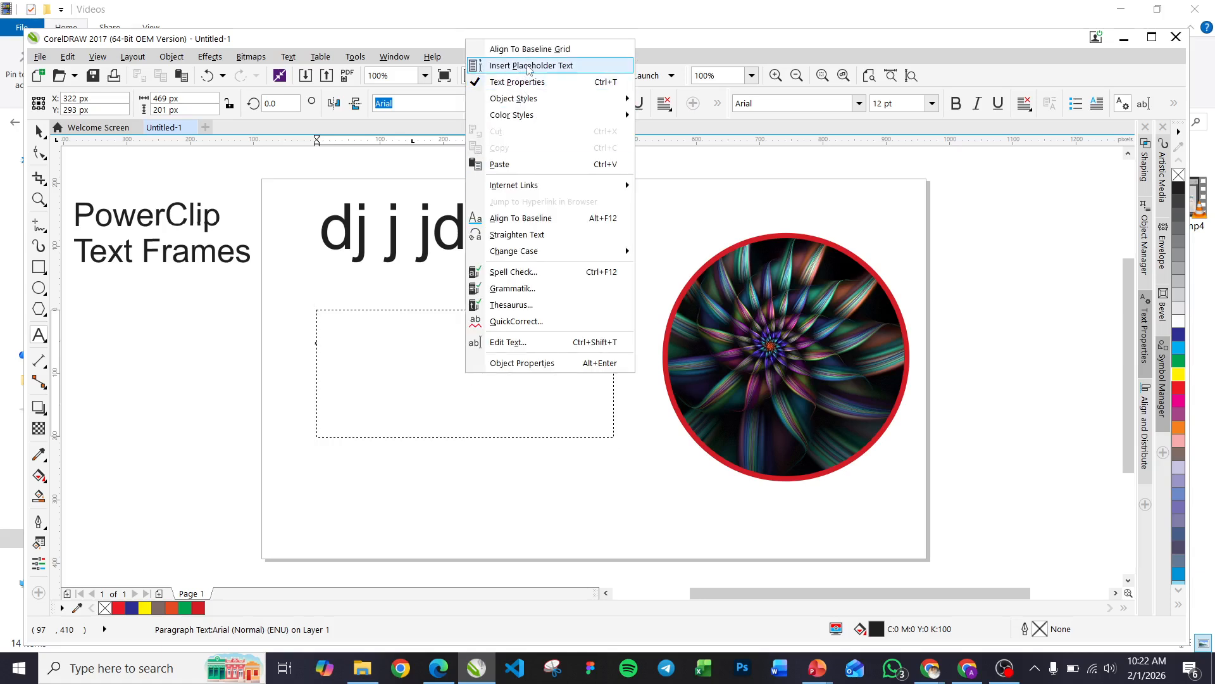
left_click(529, 66)
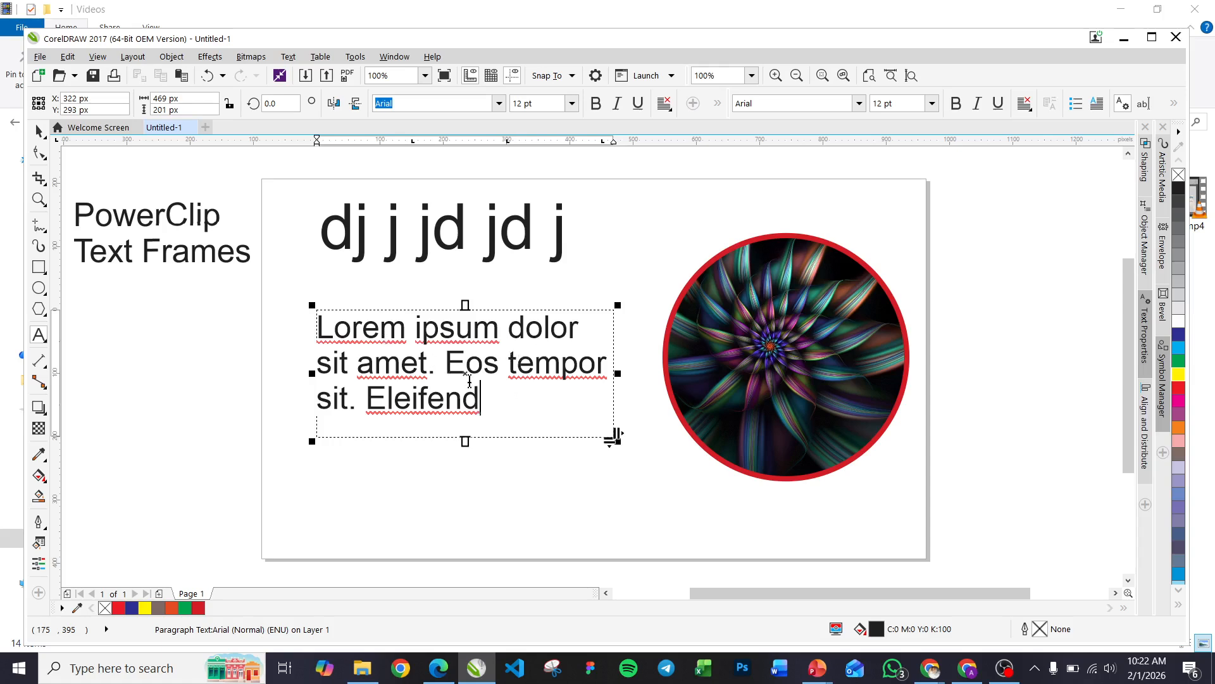
left_click(36, 131)
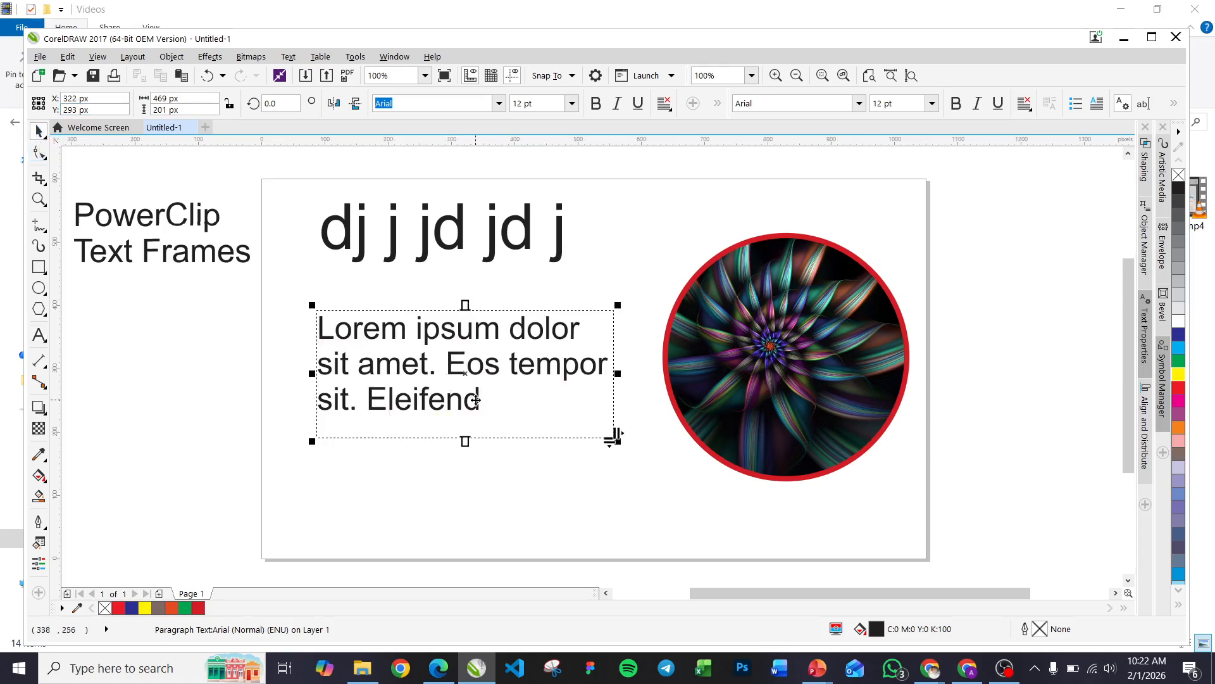